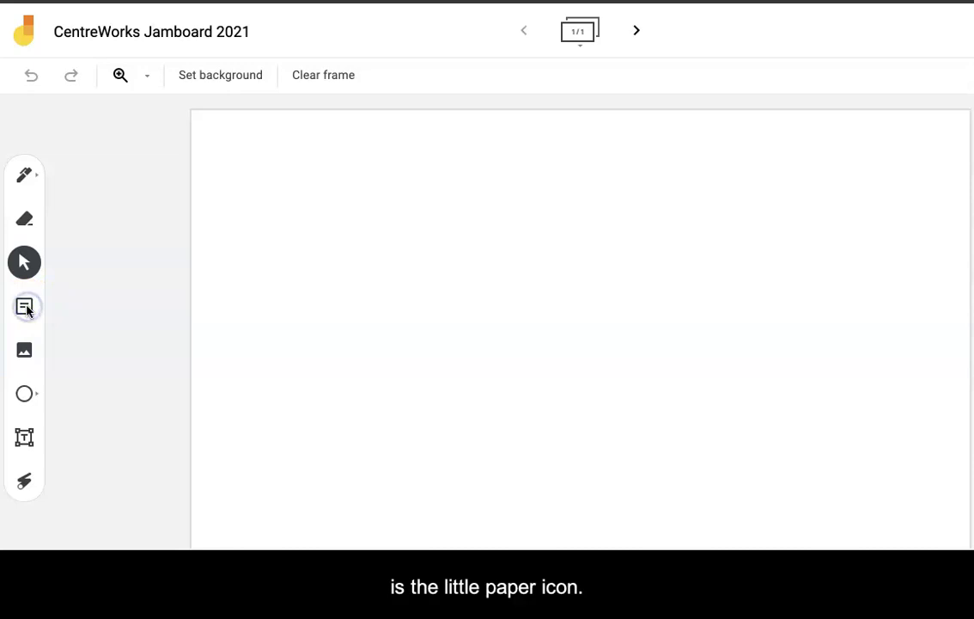
Add a blue sticky note reading 'Collaboration' to the board.
left_click(25, 308)
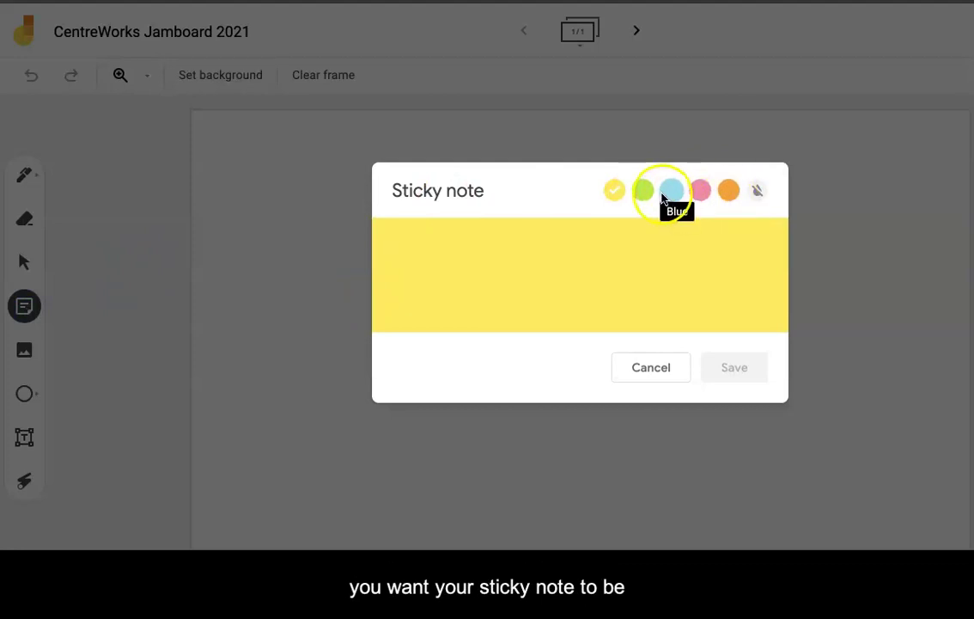
left_click(671, 191)
left_click(443, 253)
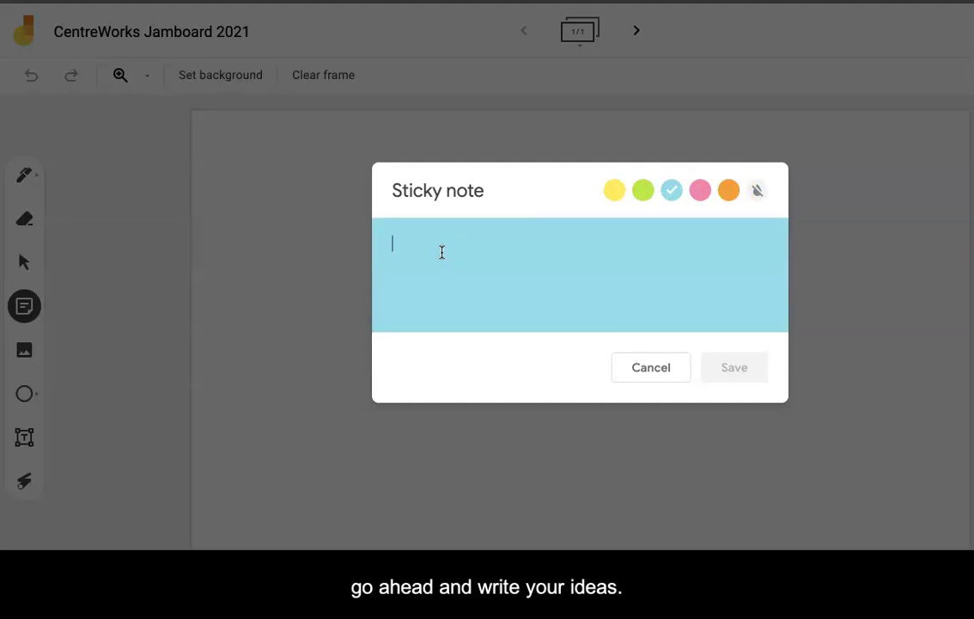
type("Collaboration")
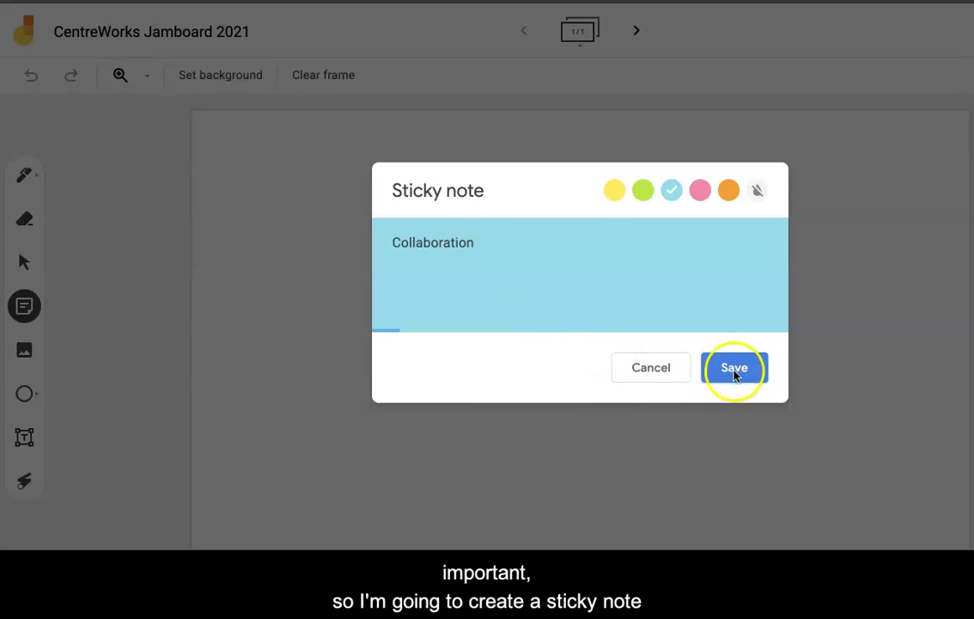
left_click(735, 369)
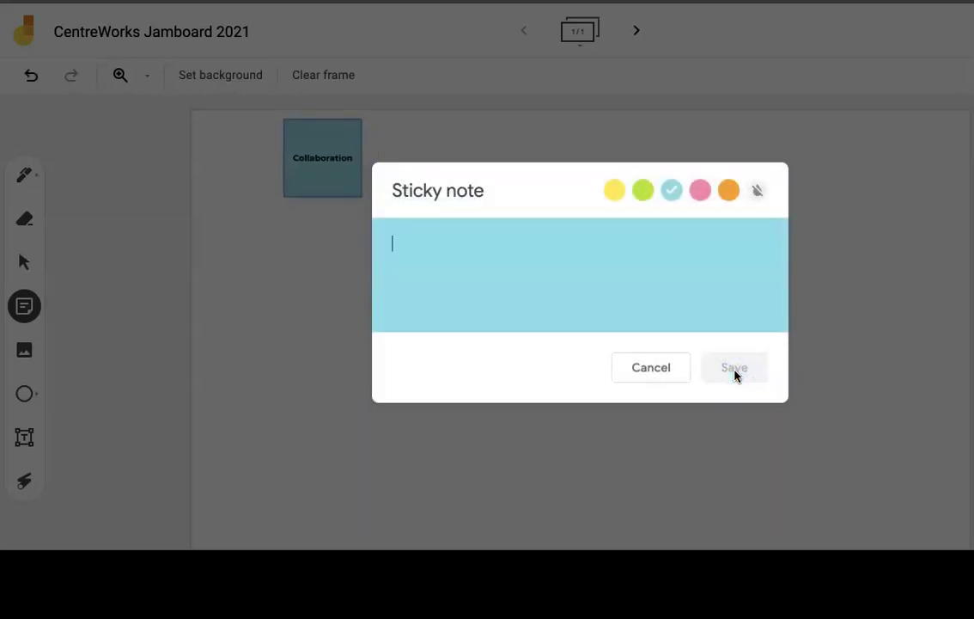
Add a pink sticky note reading 'Brainstorming'.
left_click(701, 191)
left_click(480, 249)
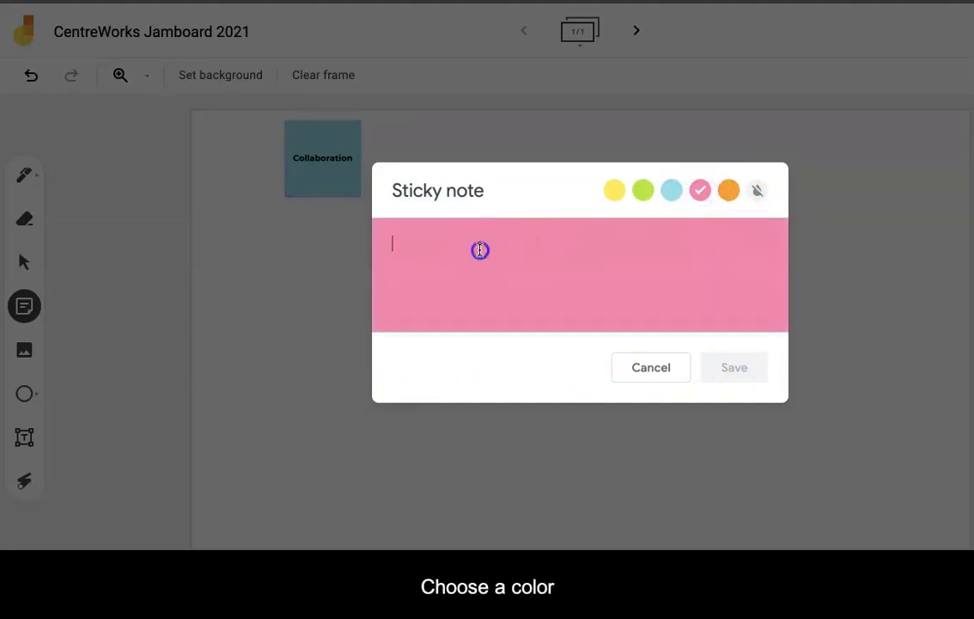
type("Brainstorming")
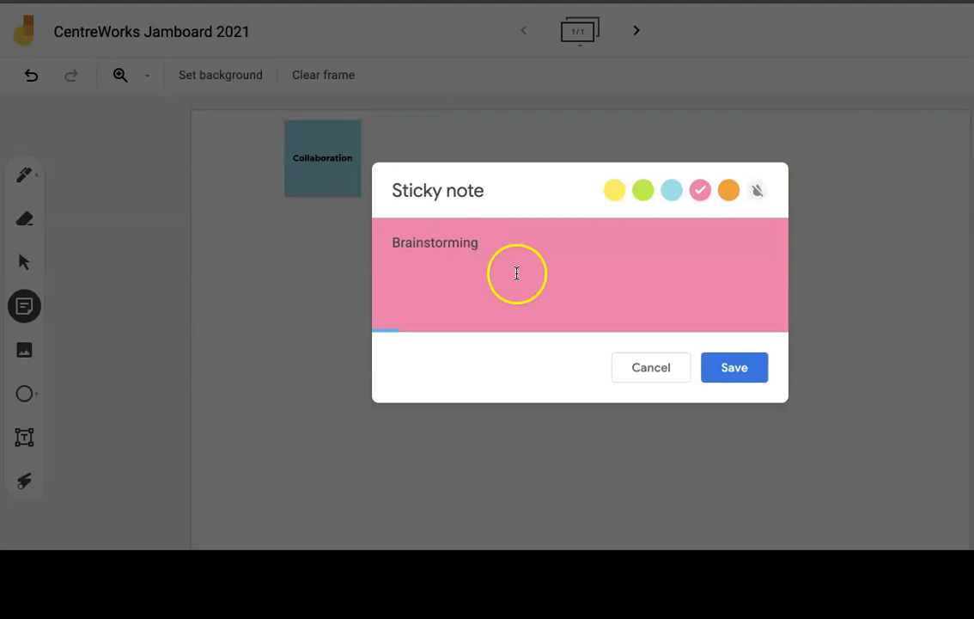
left_click(734, 367)
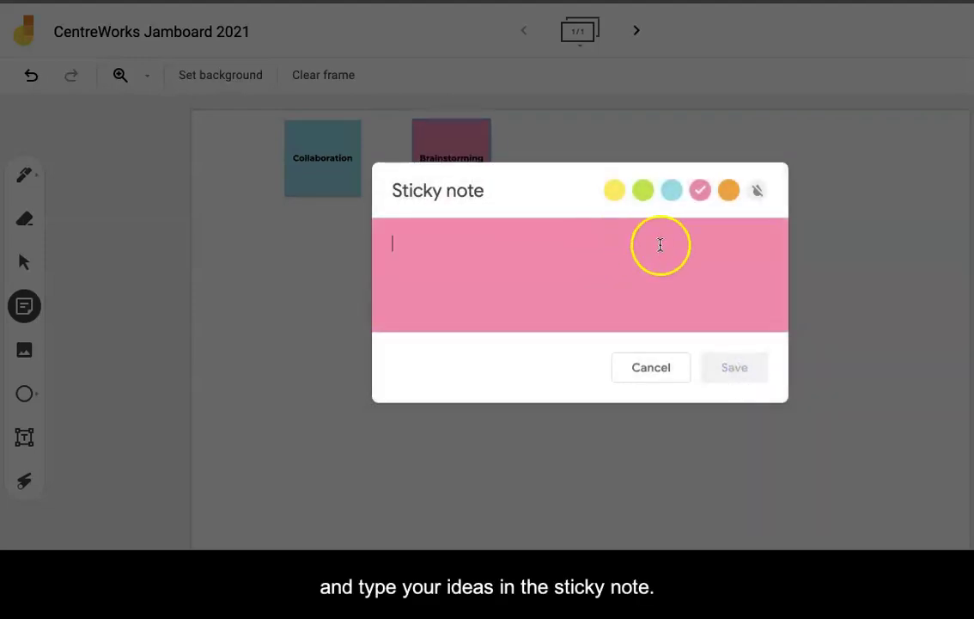
Add a yellow sticky note reading 'Group Work'.
left_click(615, 190)
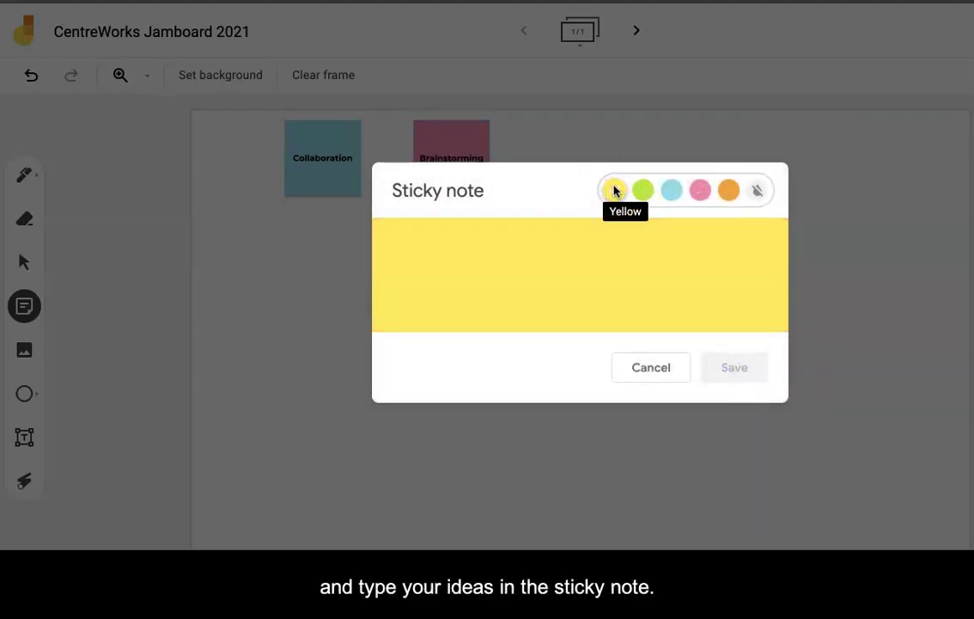
left_click(380, 234)
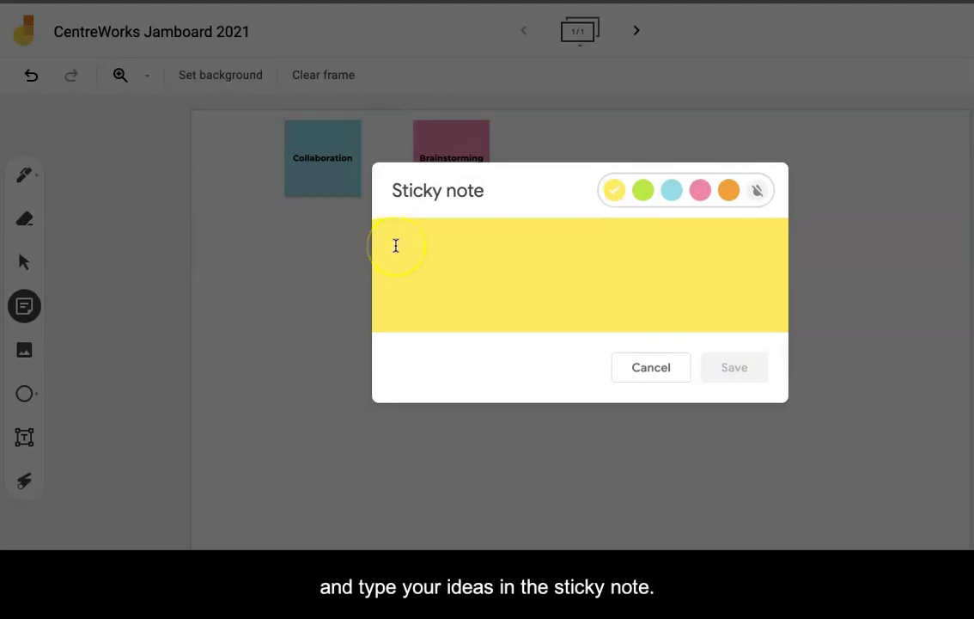
left_click(396, 246)
type("Gro")
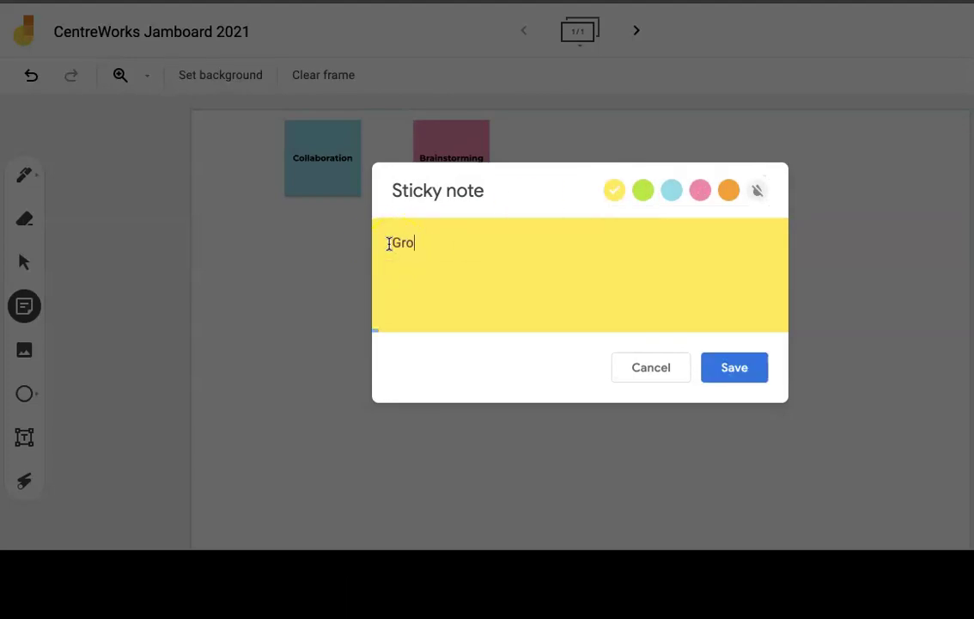
type("up Work")
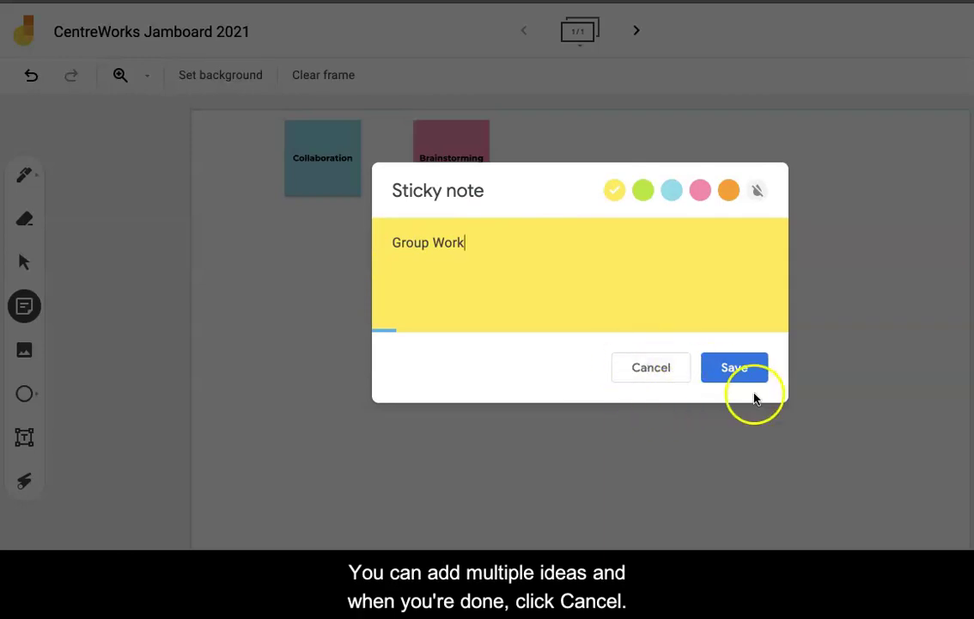
left_click(745, 368)
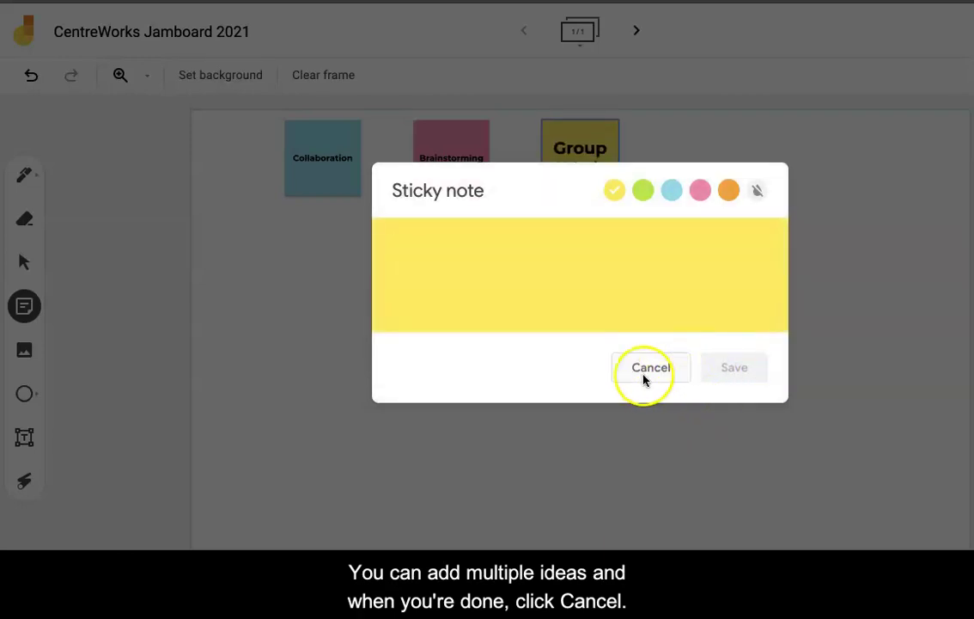
Move the Collaboration note down-left and the Brainstorming note to the right side.
left_click(658, 369)
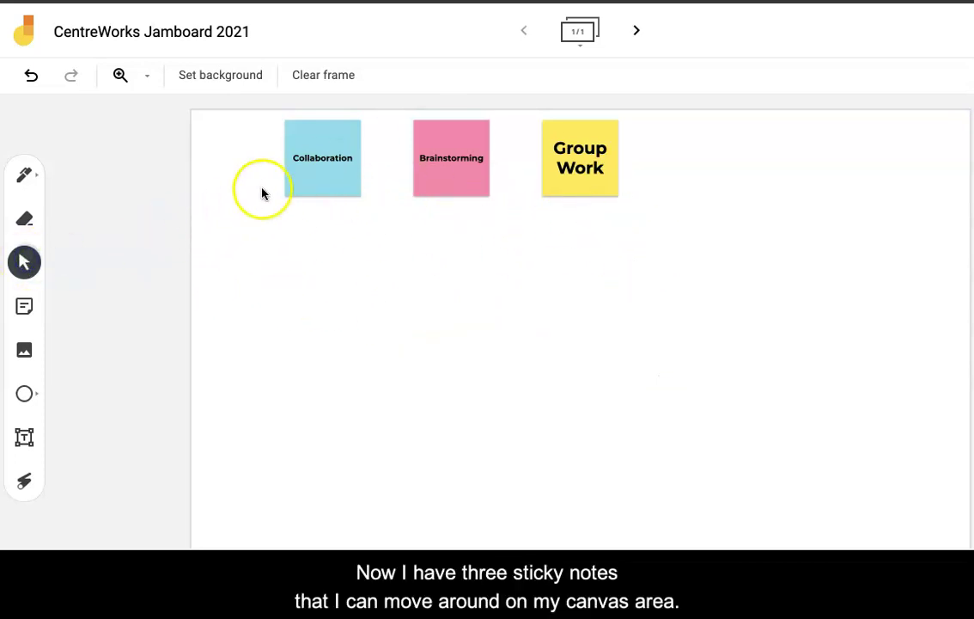
left_click(324, 178)
left_click_drag(324, 178, 273, 247)
left_click(24, 264)
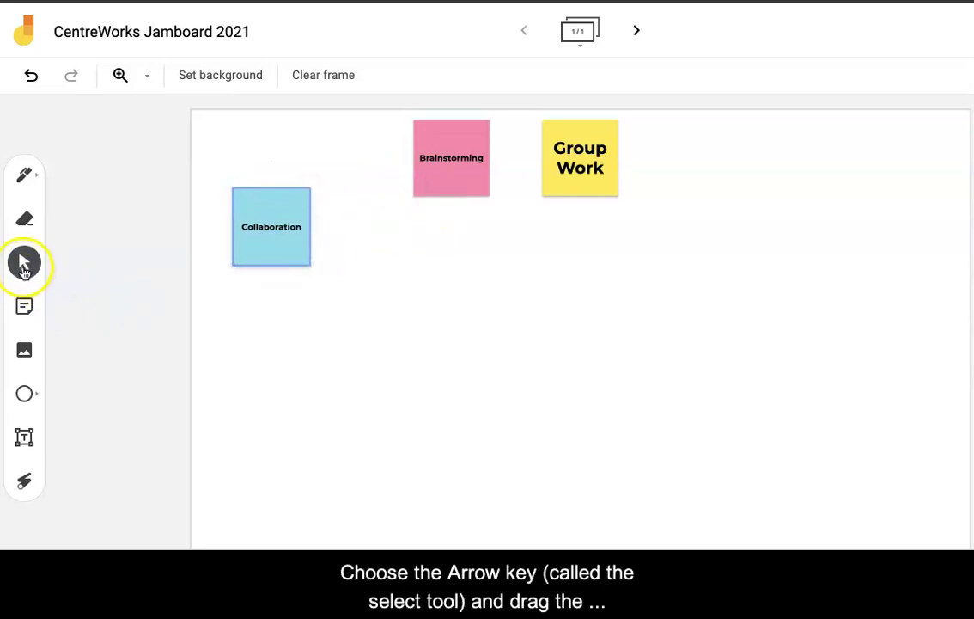
left_click_drag(464, 195, 916, 325)
Centre and greatly enlarge the Group Work note, then nudge Brainstorming slightly left.
left_click(623, 144)
left_click(590, 159)
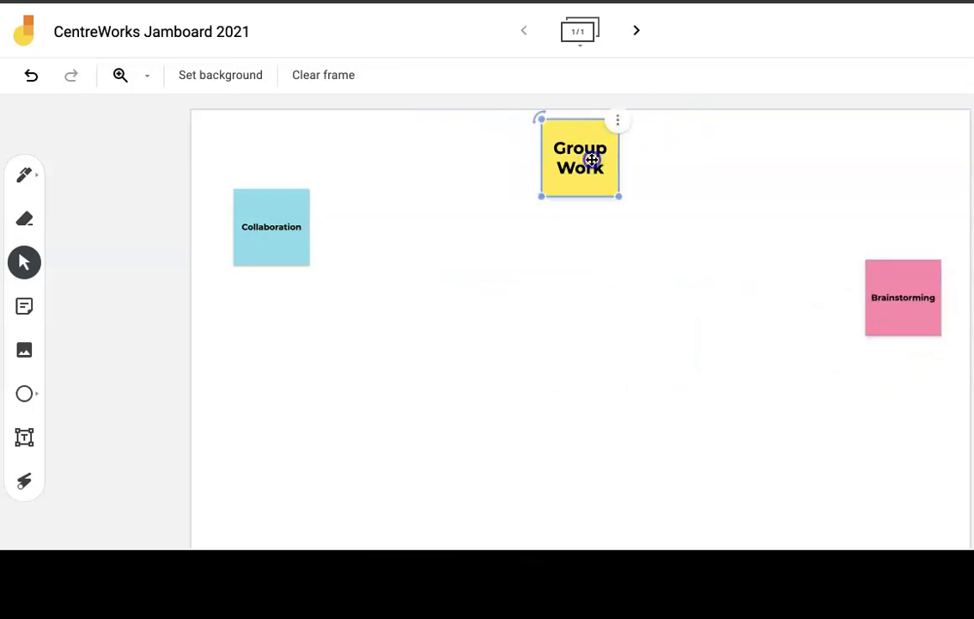
left_click_drag(589, 159, 474, 368)
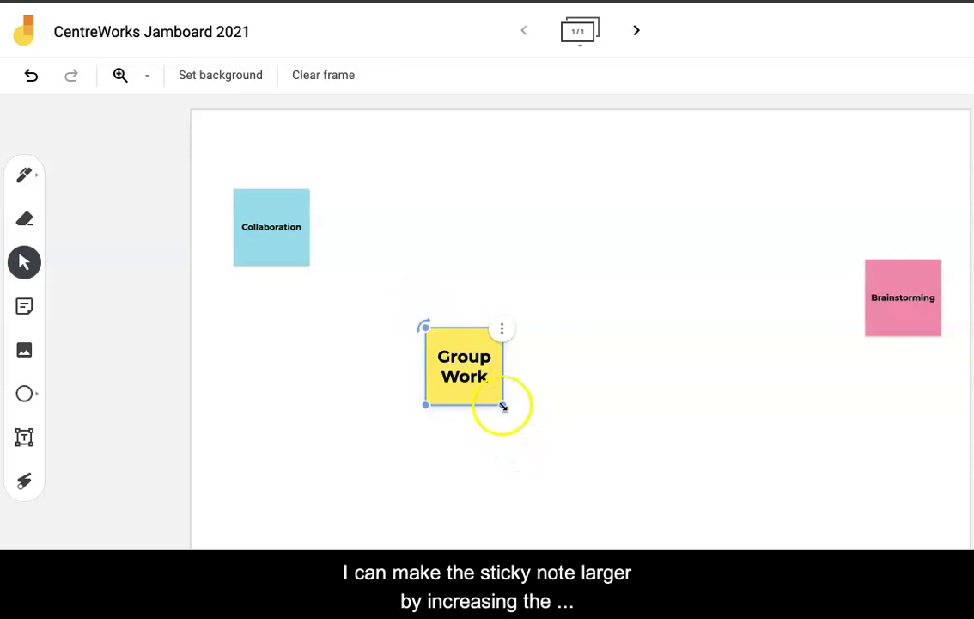
left_click_drag(502, 404, 576, 459)
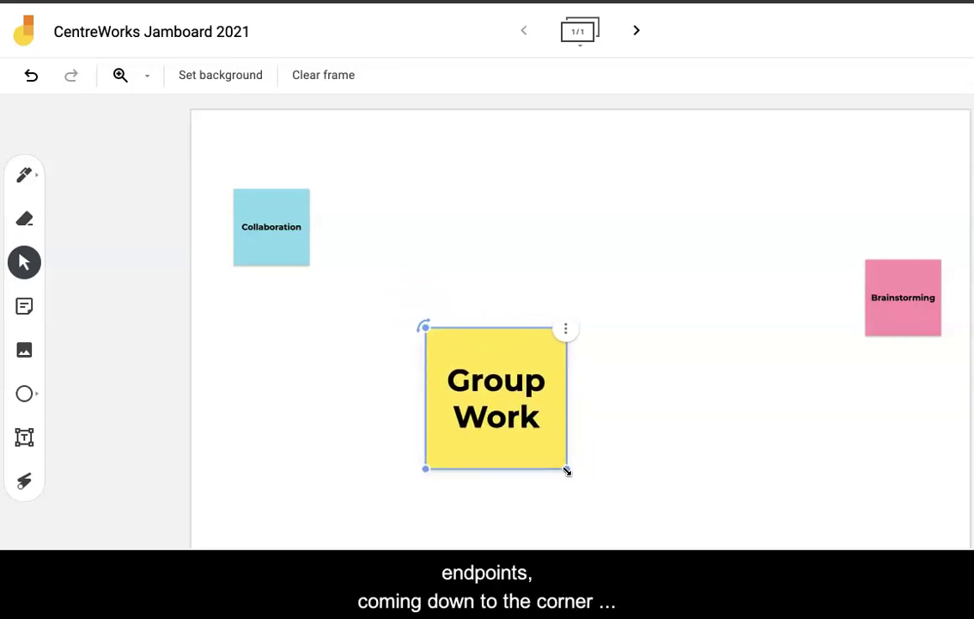
left_click(437, 394)
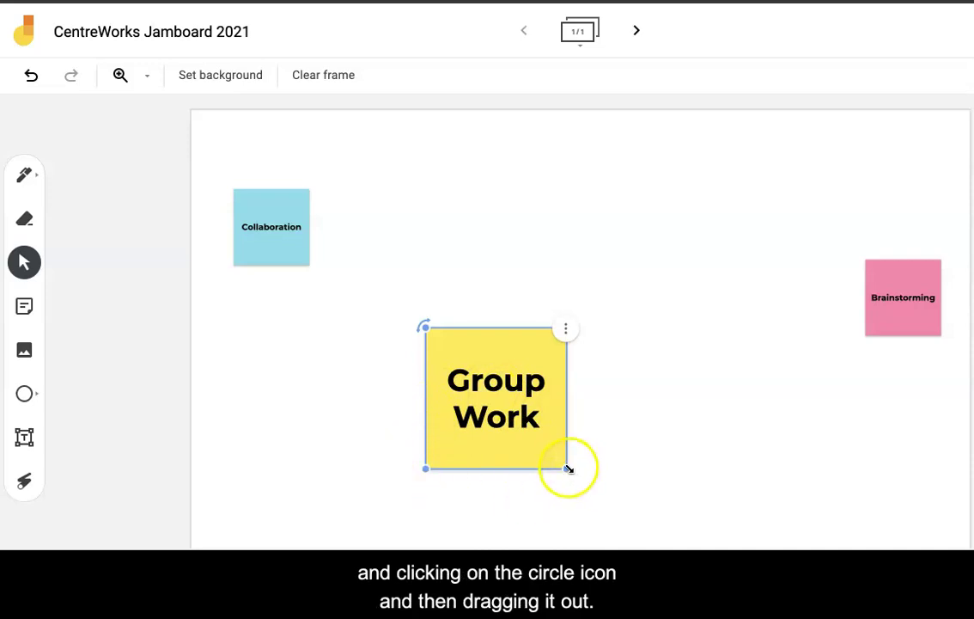
left_click_drag(567, 469, 607, 502)
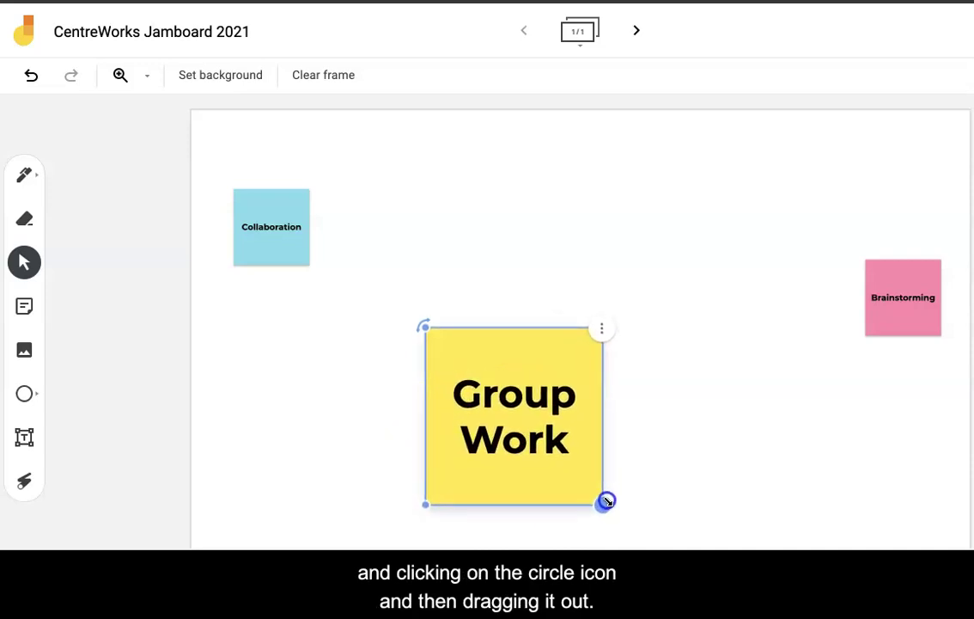
left_click_drag(576, 448, 616, 342)
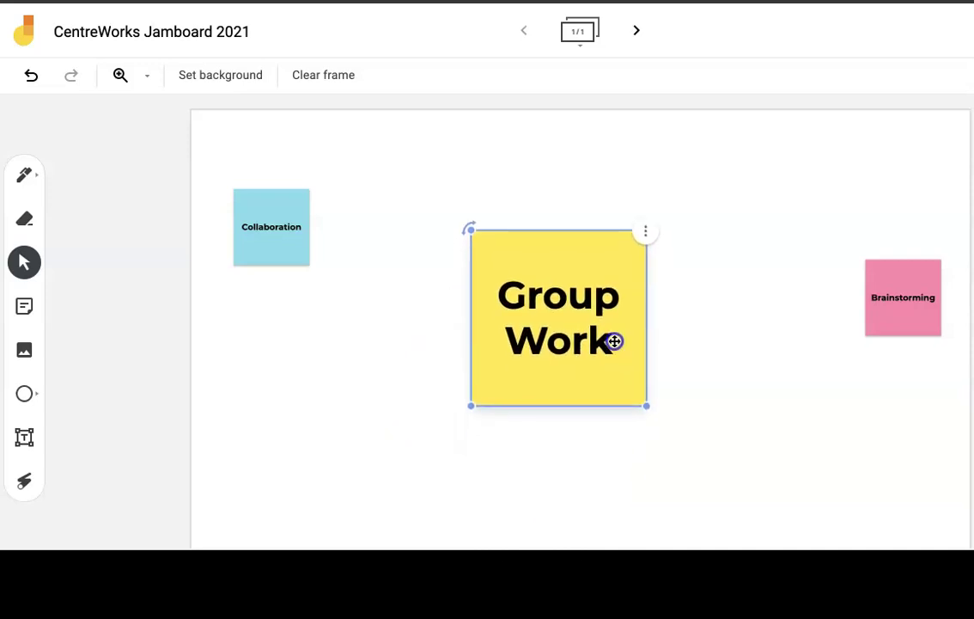
left_click(925, 307)
left_click_drag(879, 325, 828, 366)
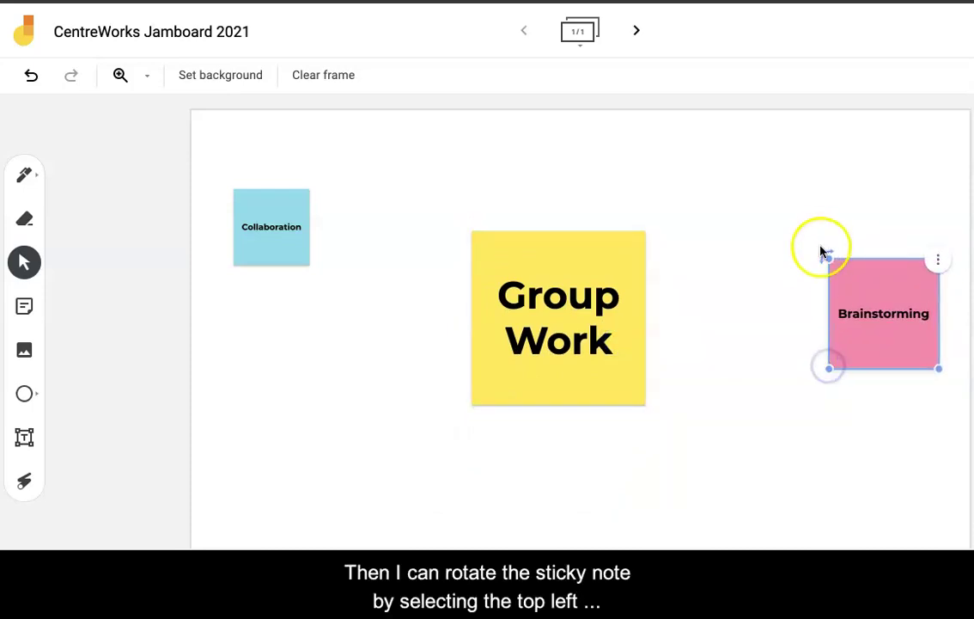
Tilt the Brainstorming note and move it to the upper right.
mouse_move(820, 251)
left_mouse_down()
mouse_move(818, 275)
mouse_move(820, 257)
mouse_move(818, 269)
mouse_move(812, 264)
left_mouse_up()
left_click(871, 297)
left_click_drag(871, 297, 836, 201)
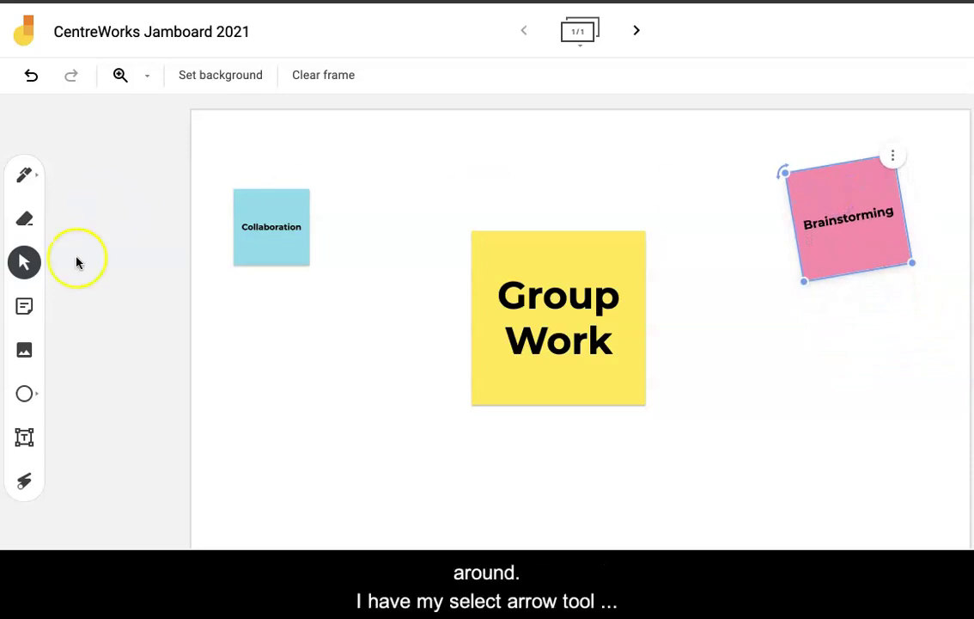
left_click(26, 264)
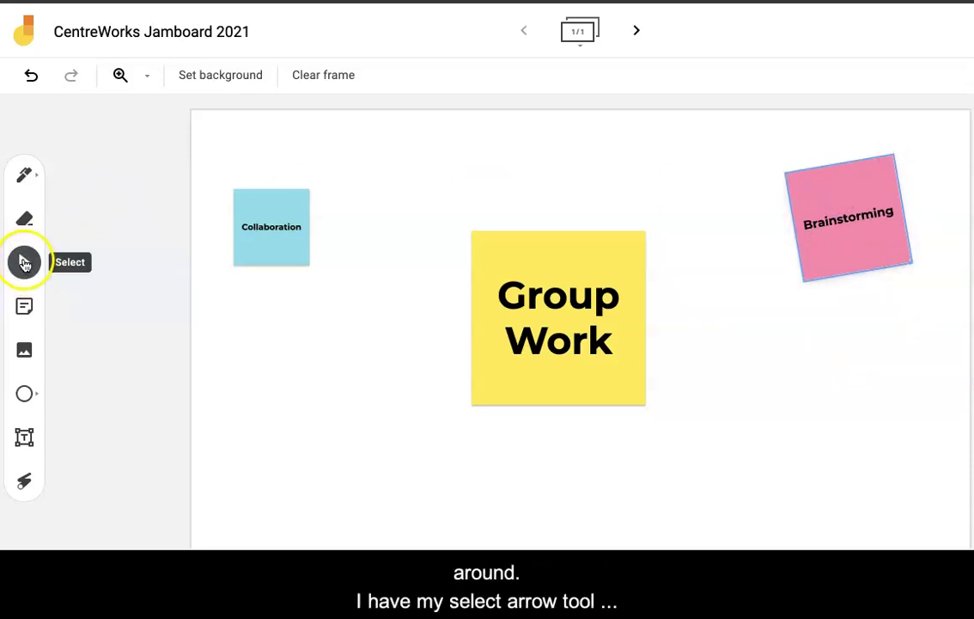
Move the Collaboration note up-right and enlarge it into a bigger square.
left_click_drag(283, 234, 308, 193)
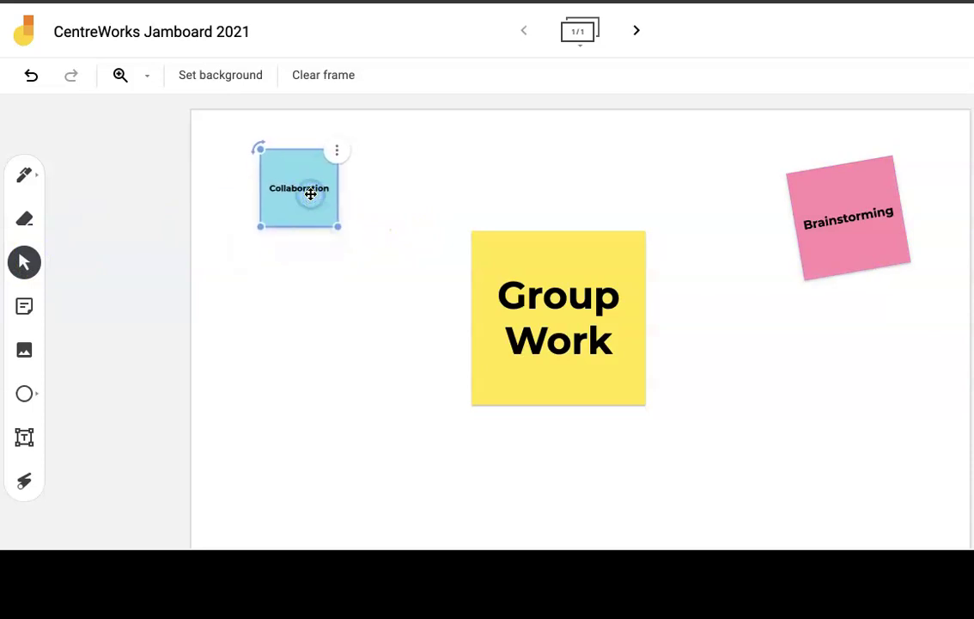
left_click_drag(337, 226, 365, 257)
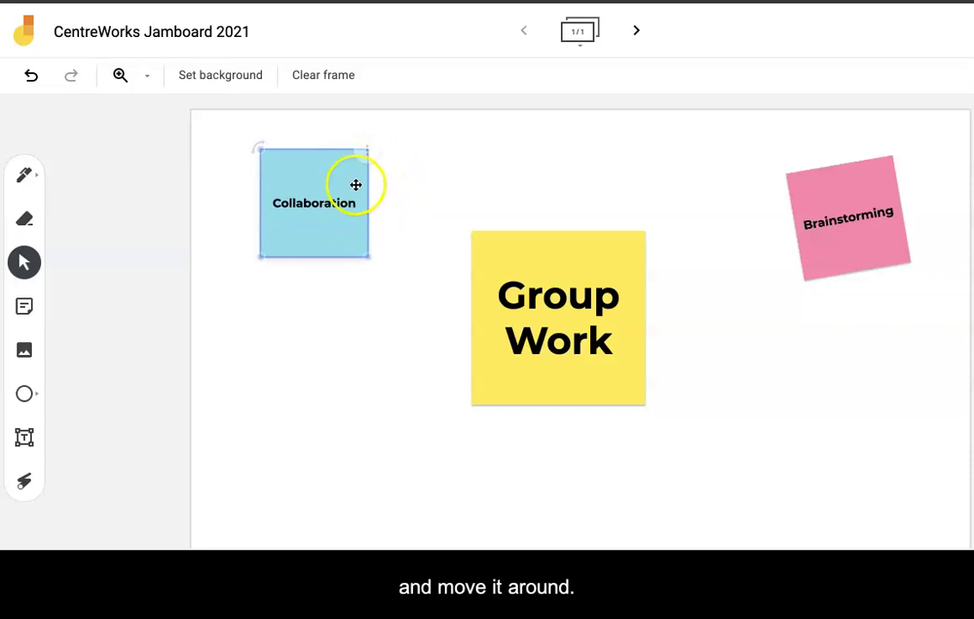
left_click(398, 218)
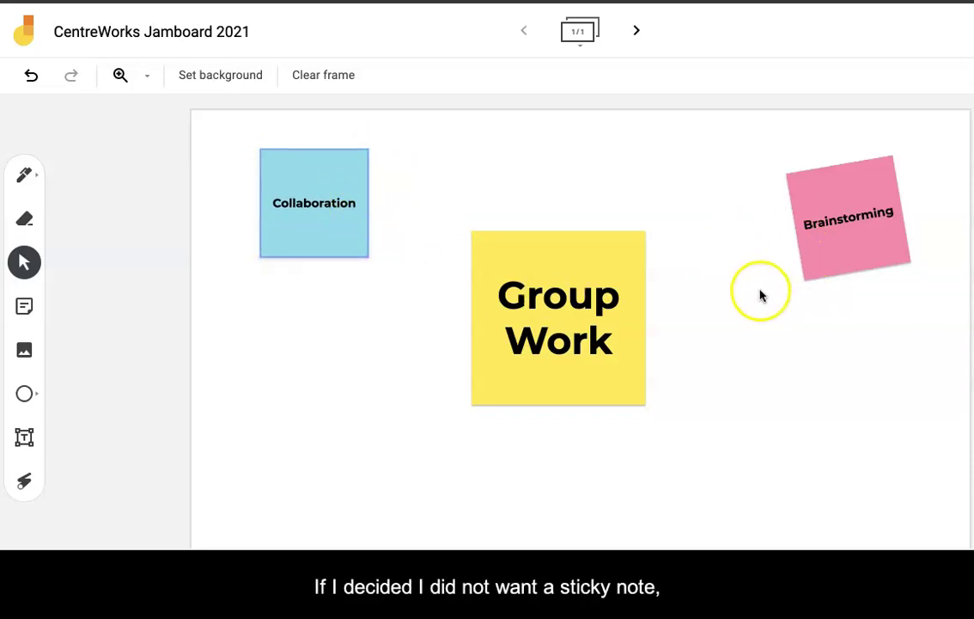
Show the Collaboration note's options menu with Edit, Duplicate, Delete and Order.
left_click(331, 205)
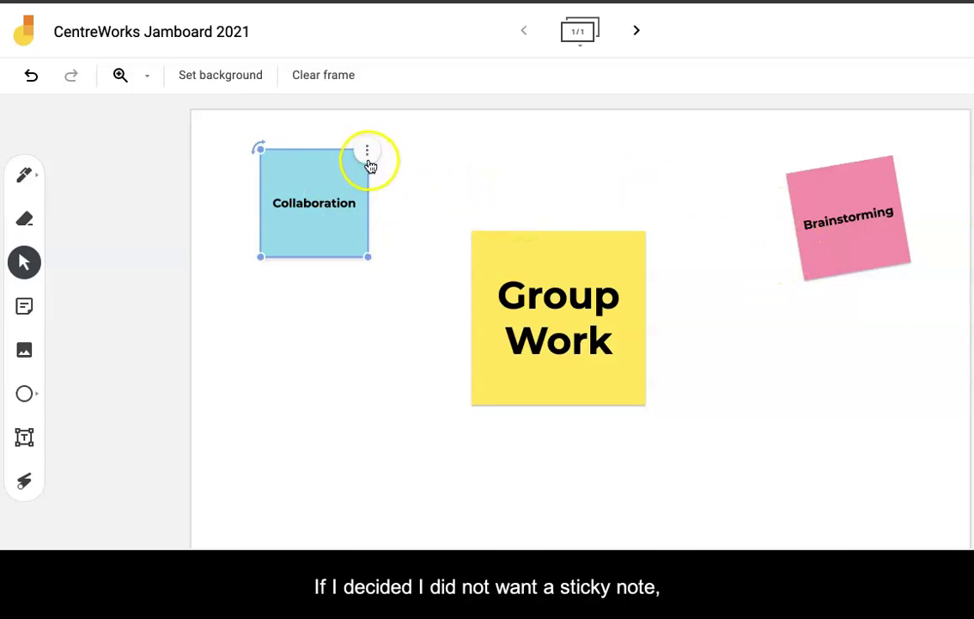
left_click(369, 155)
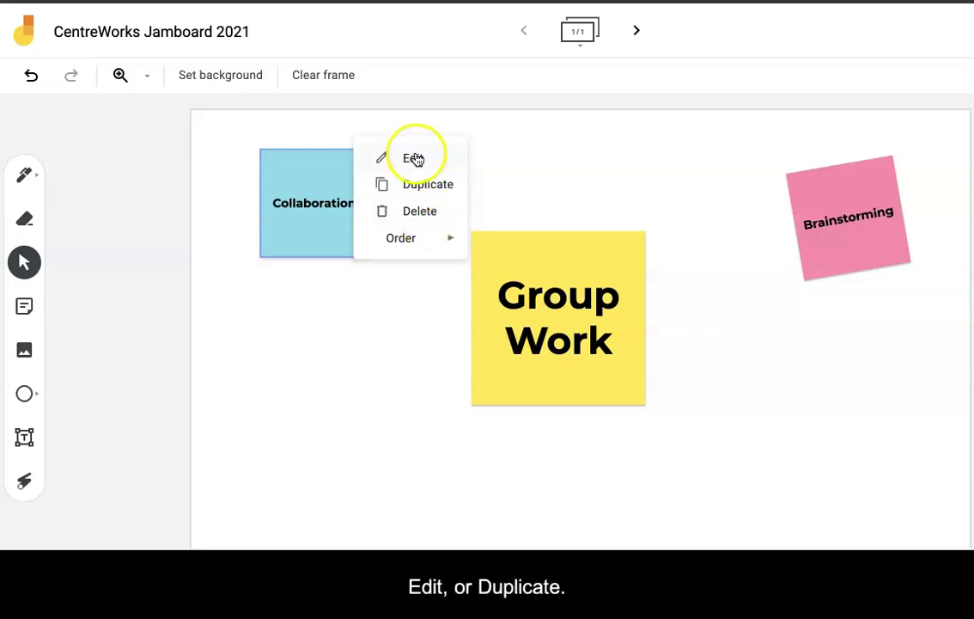
mouse_move(416, 237)
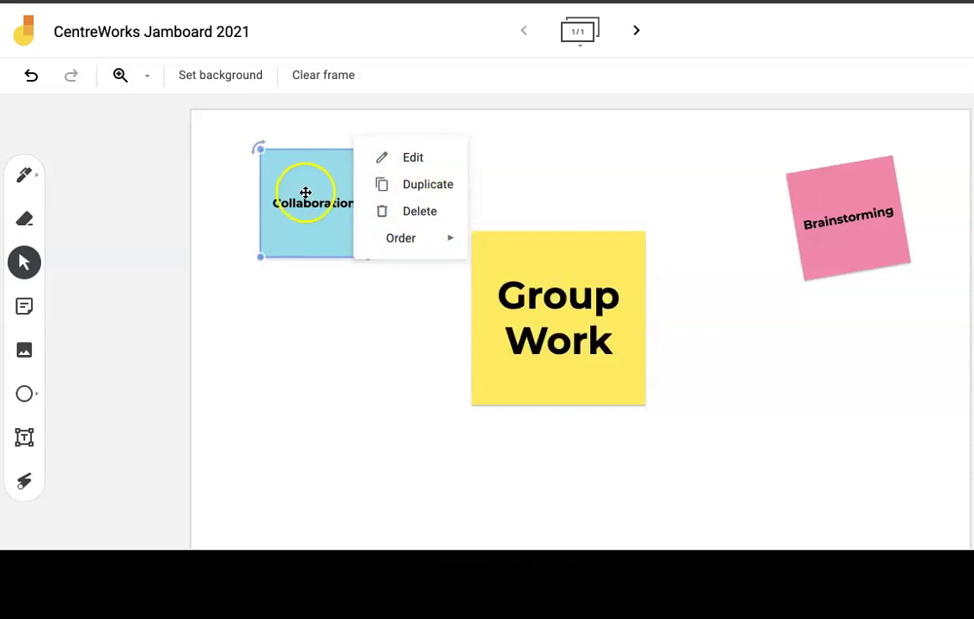
Add an orange 'Centre College' note, drag it to the lower right and enlarge it.
left_click(24, 306)
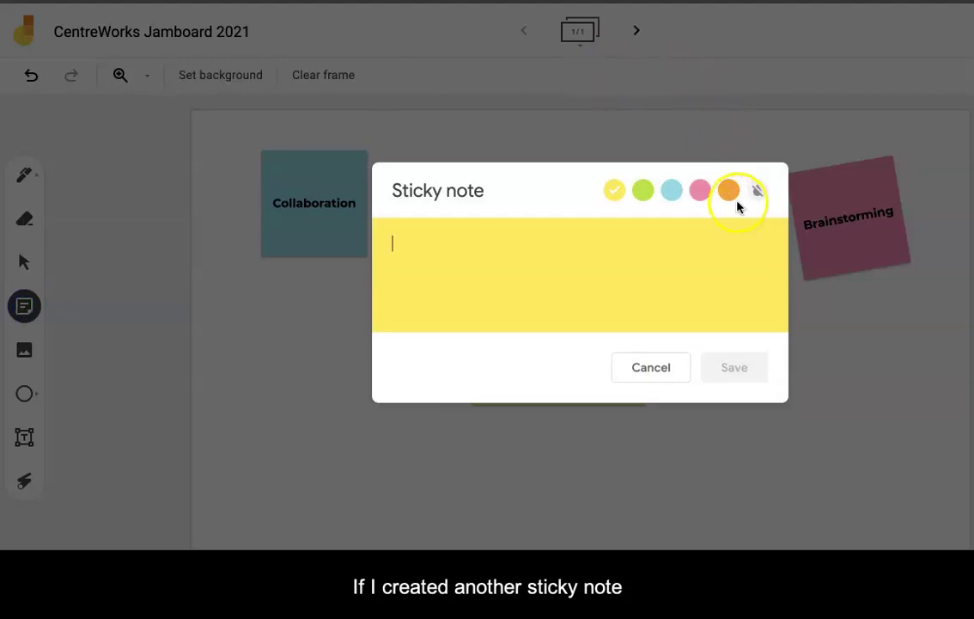
left_click(729, 190)
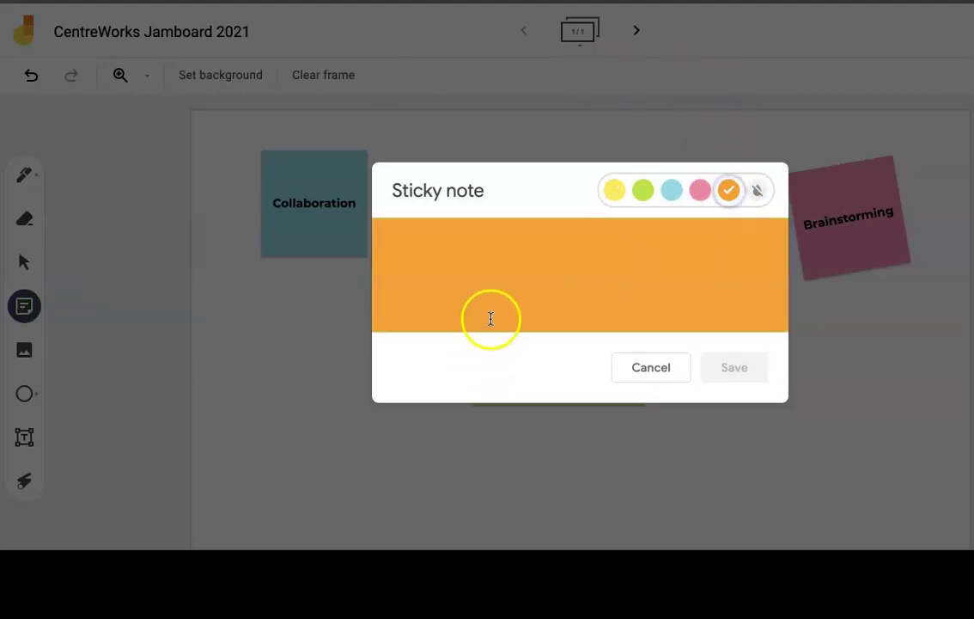
left_click(509, 271)
type("Centre College")
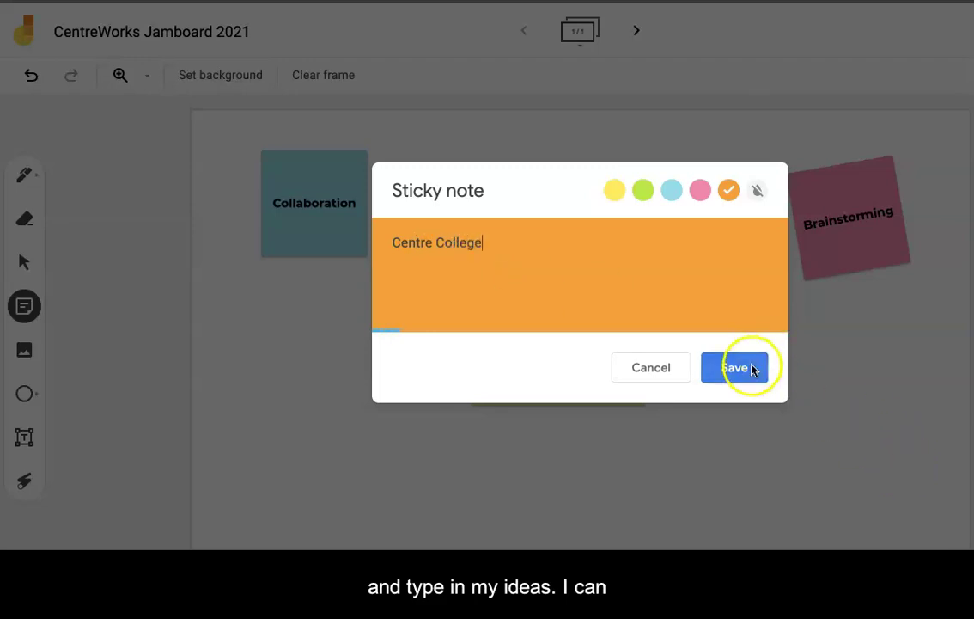
left_click(753, 370)
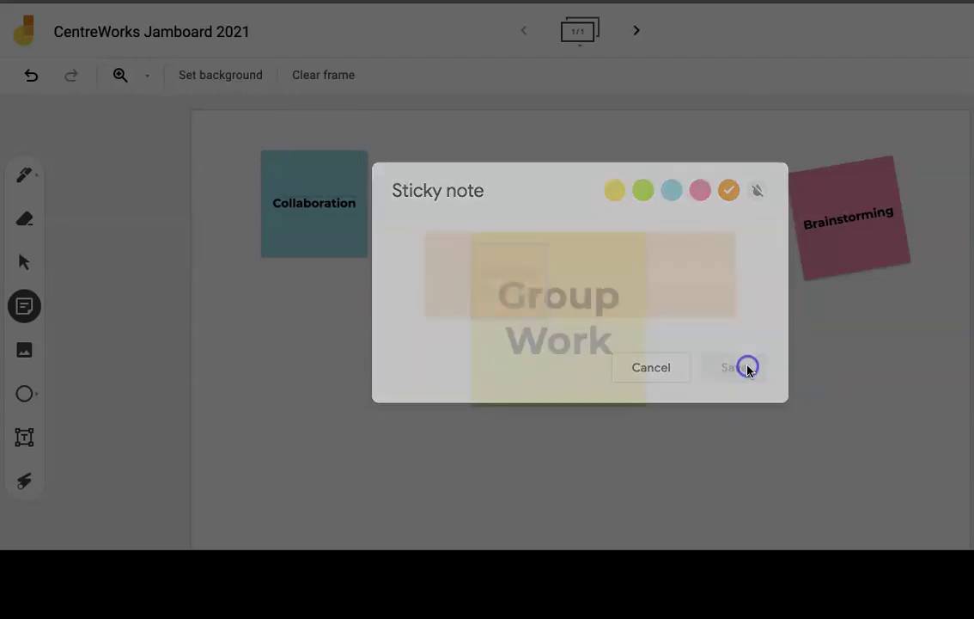
left_click(672, 366)
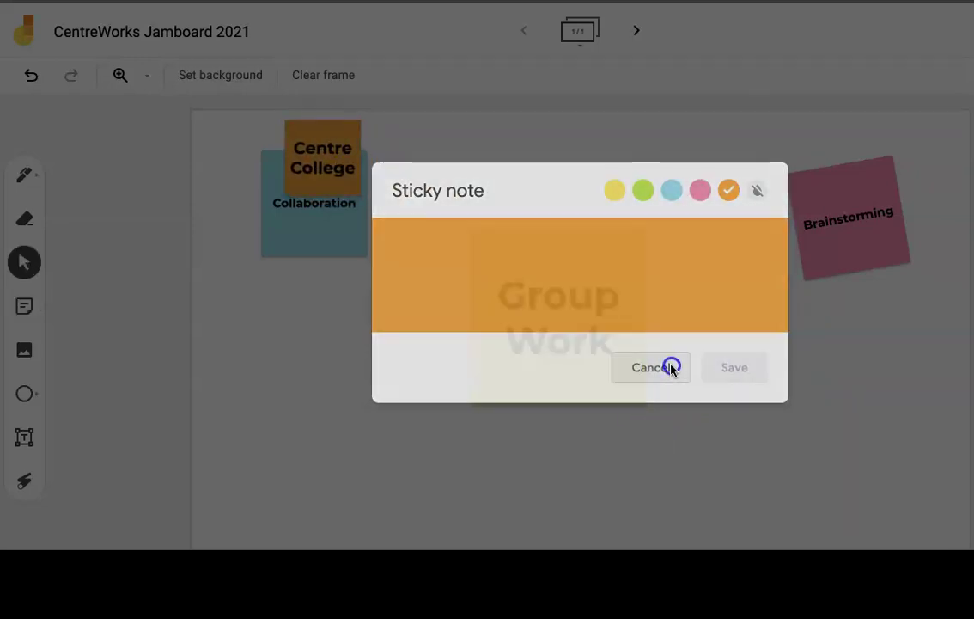
left_click_drag(353, 161, 821, 415)
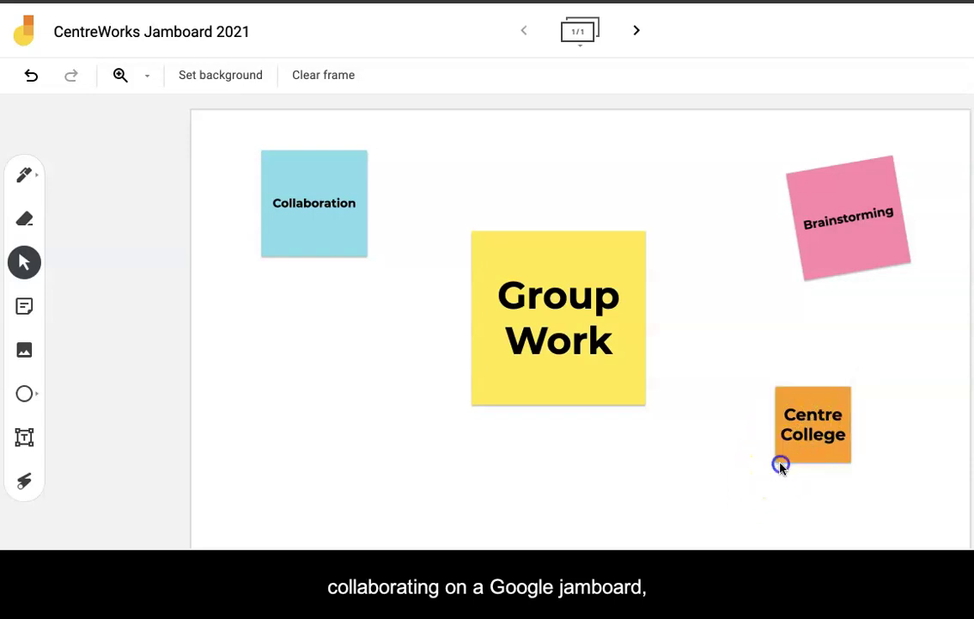
left_click_drag(772, 465, 747, 485)
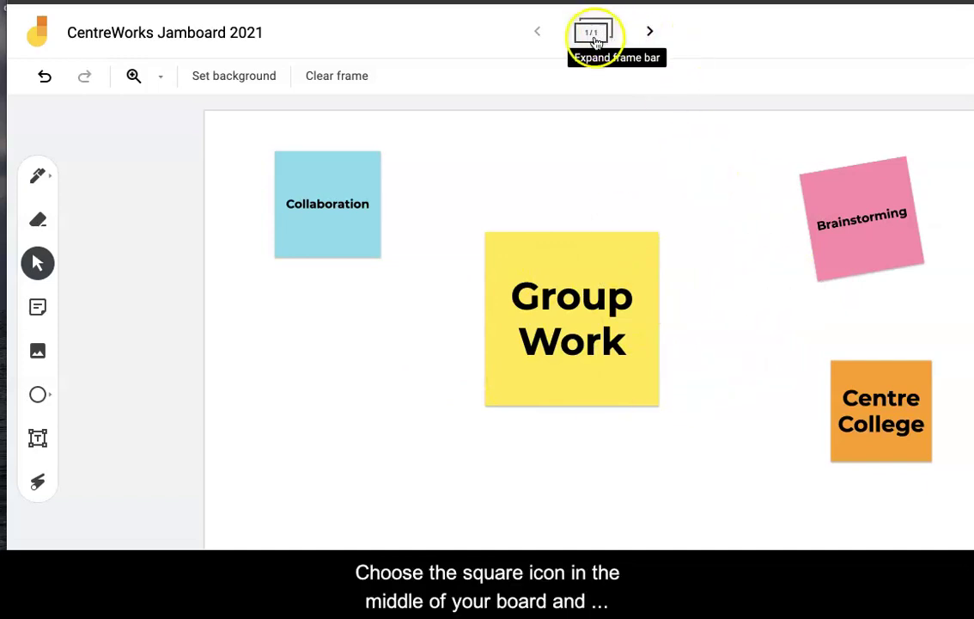
Create a second frame and add a sticky note reading 'Danville, KY' on it.
left_click(652, 32)
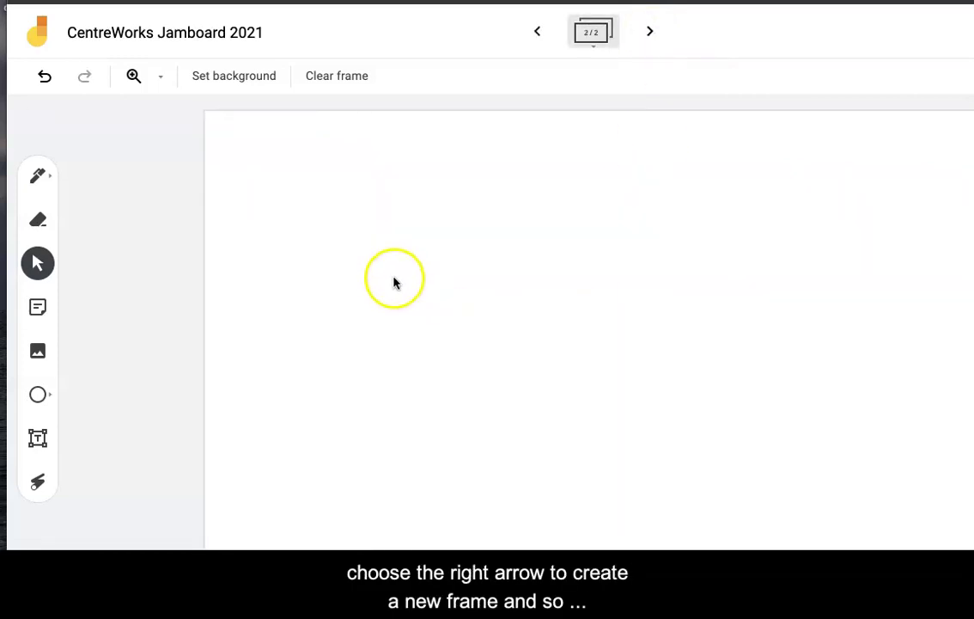
left_click(37, 307)
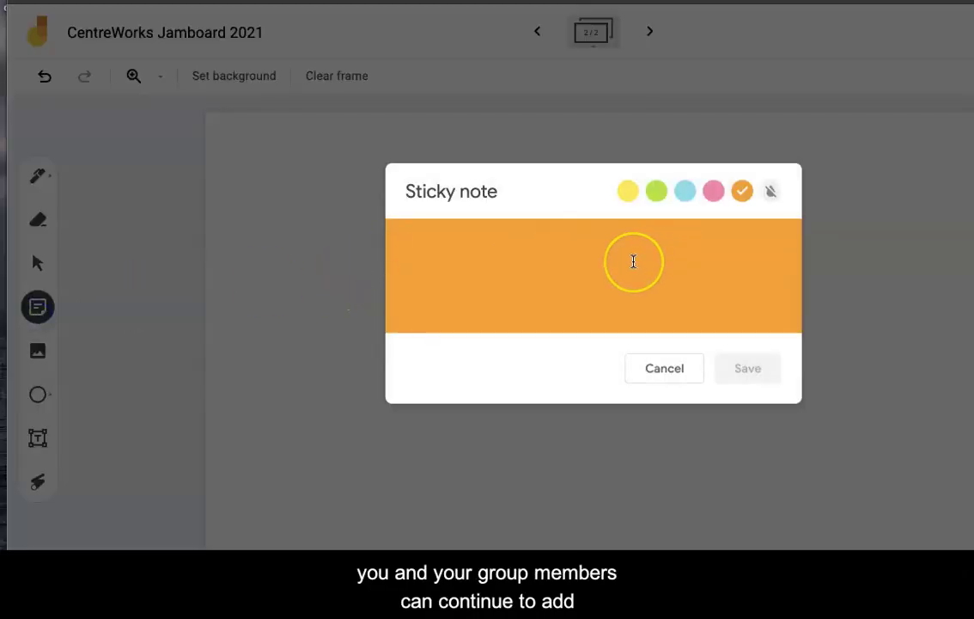
type("Danvill")
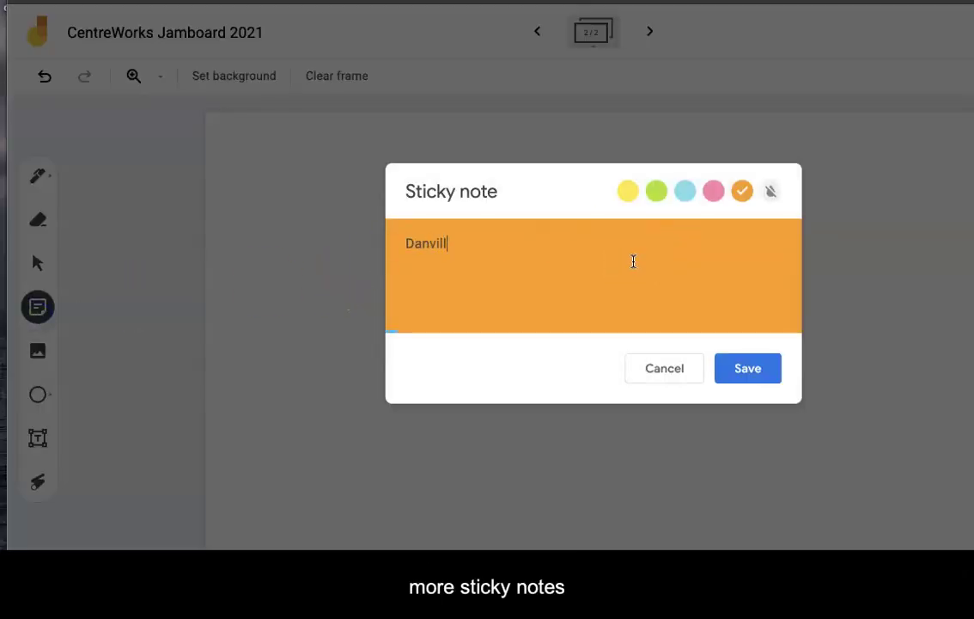
type("e, KY")
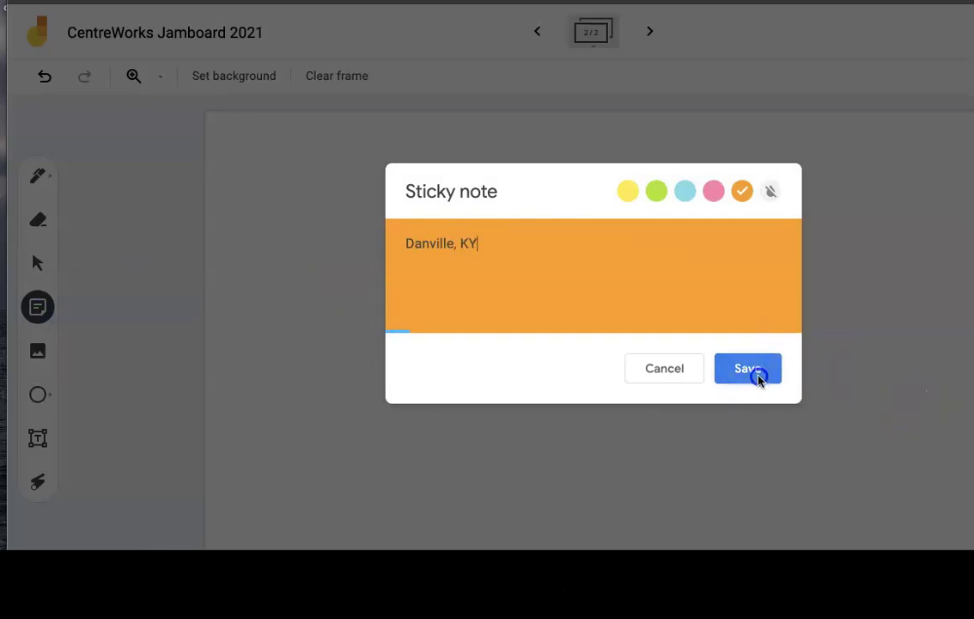
left_click(746, 368)
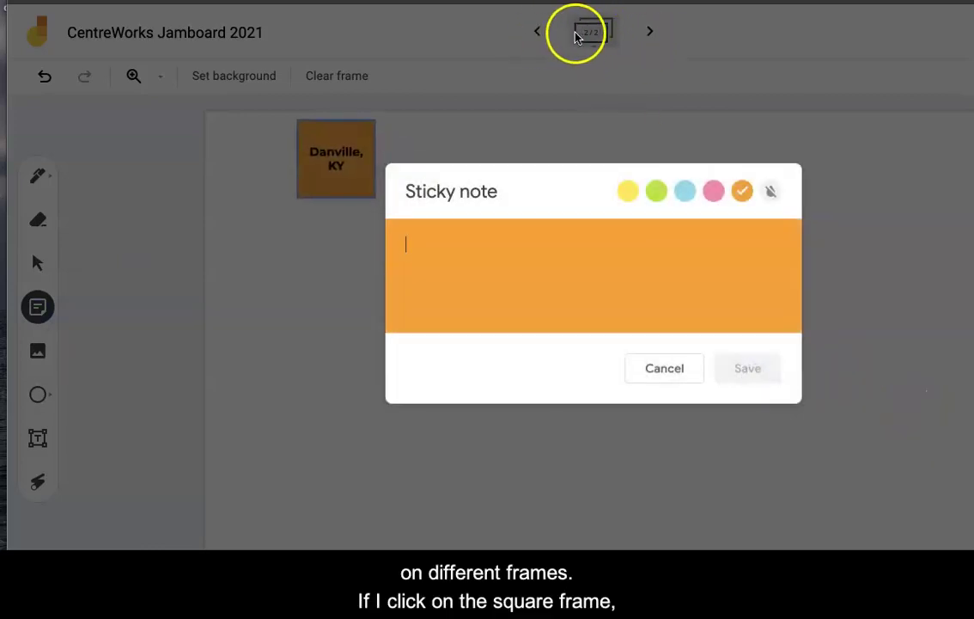
Cancel the empty note editor, view the frame thumbnails, and switch frames, ending on frame 1.
left_click(584, 32)
left_click(584, 33)
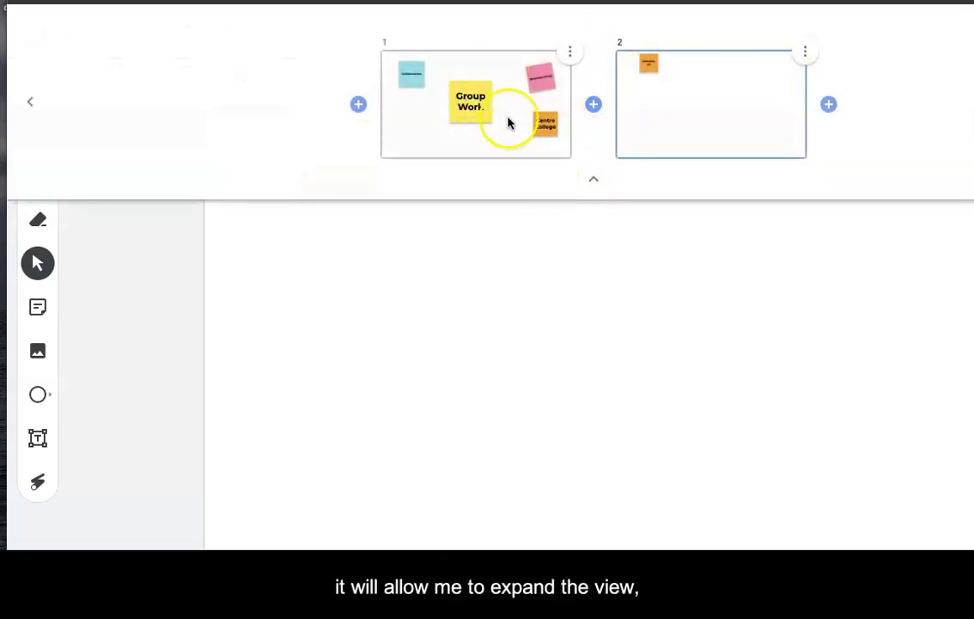
left_click(594, 181)
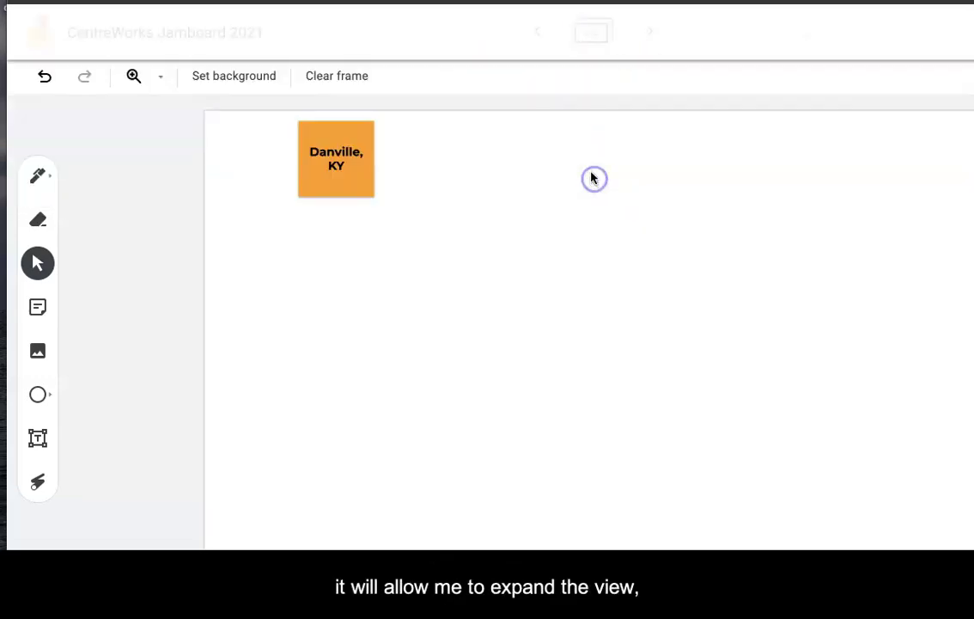
left_click(539, 36)
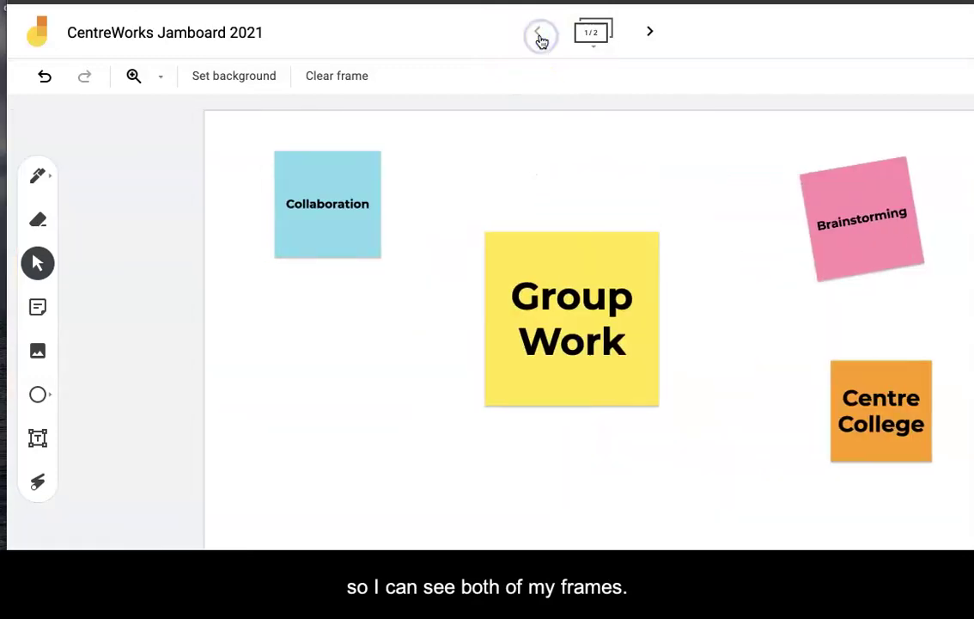
left_click(646, 33)
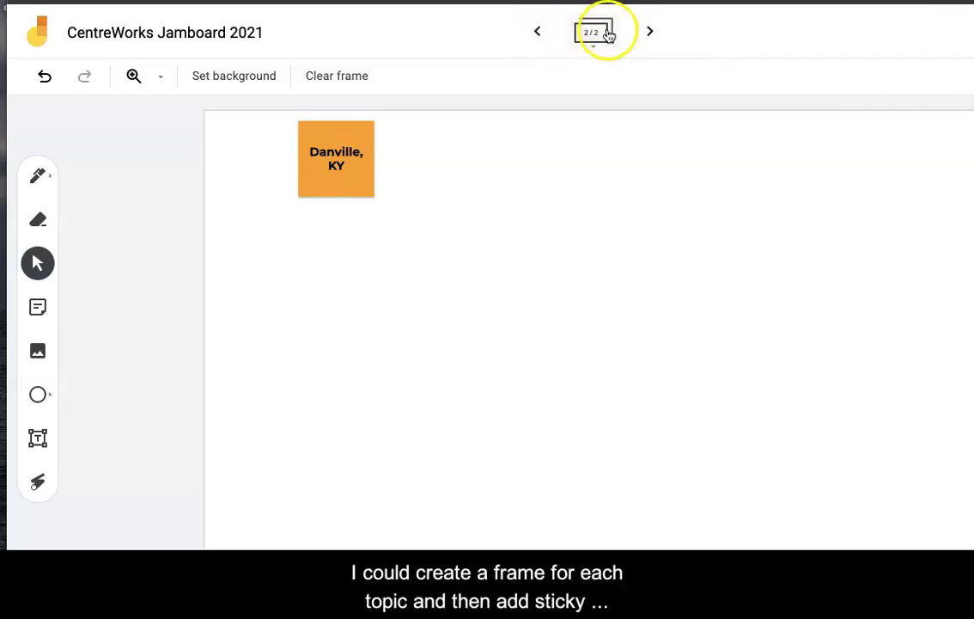
left_click(534, 35)
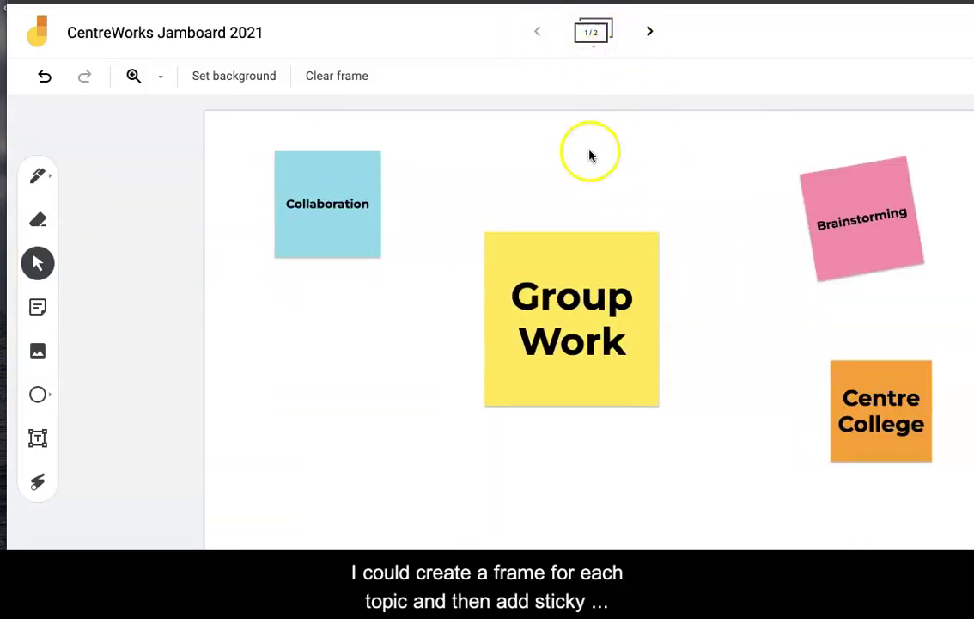